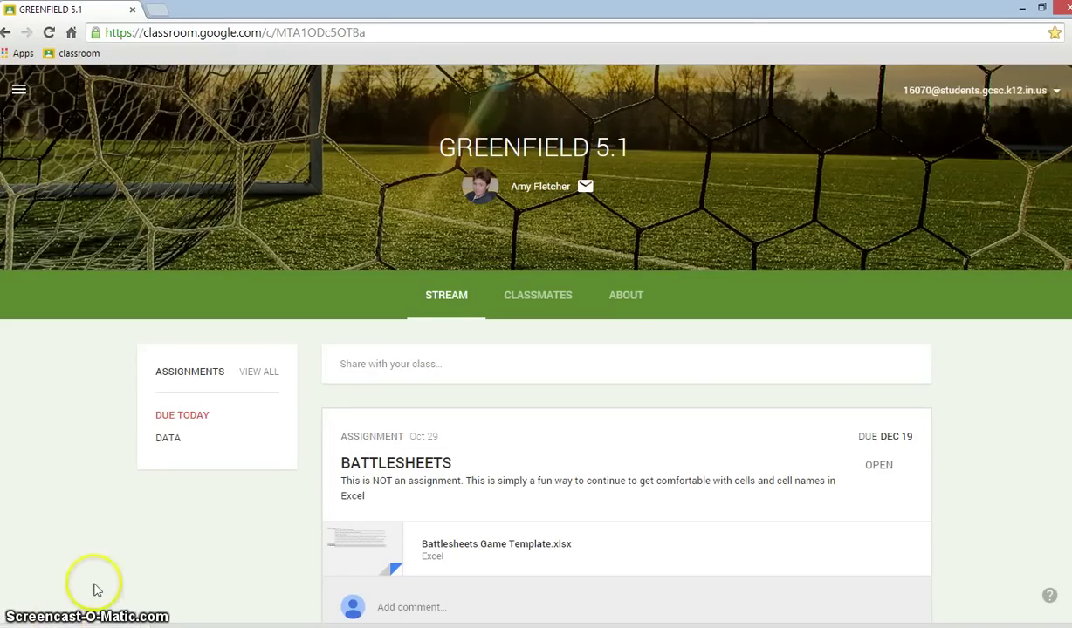
- Scroll the class stream down to the BATTLESHEETS assignment and its attached template
{"action": "scroll", "coordinate": [148, 588], "scroll_direction": "down", "scroll_amount": 2}
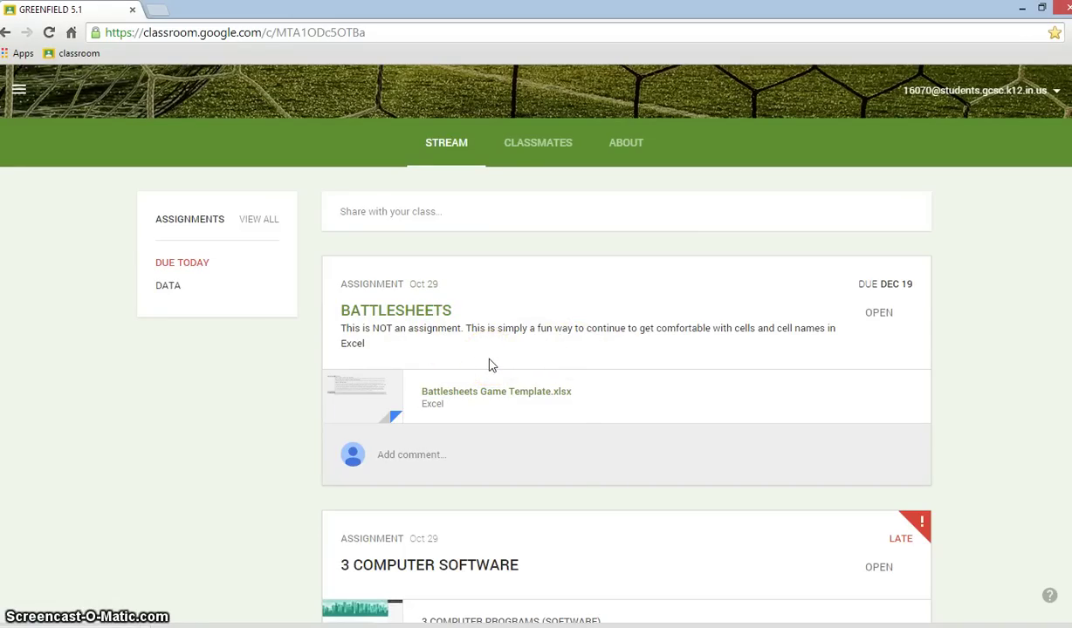
- Open the Battlesheets Game Template.xlsx attachment in Google Sheets from the Drive viewer
{"action": "left_click", "coordinate": [456, 397]}
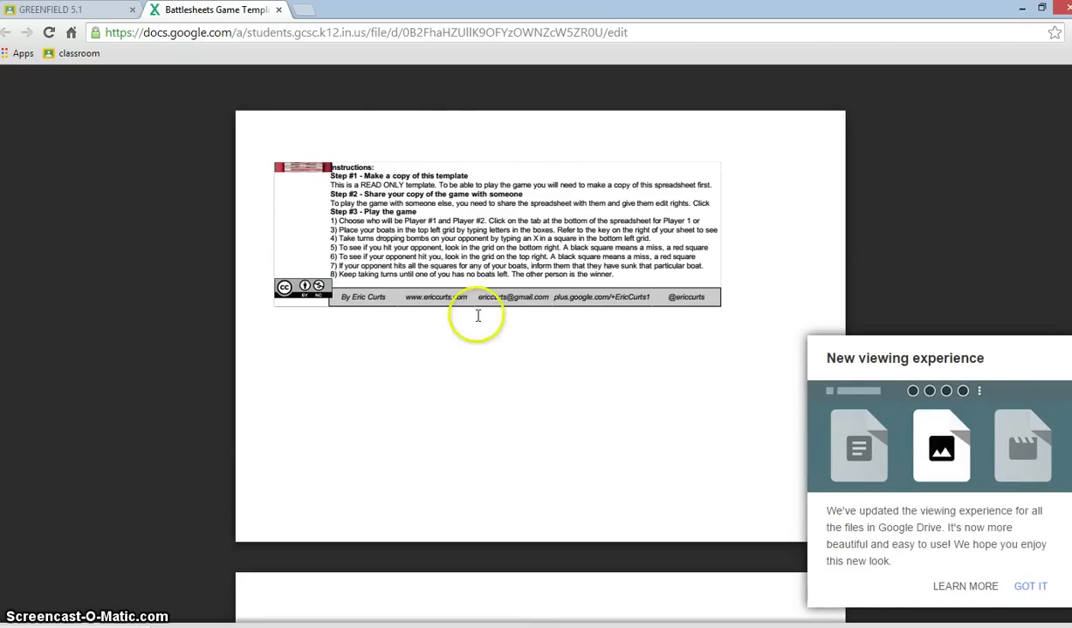
{"action": "mouse_move", "coordinate": [382, 132]}
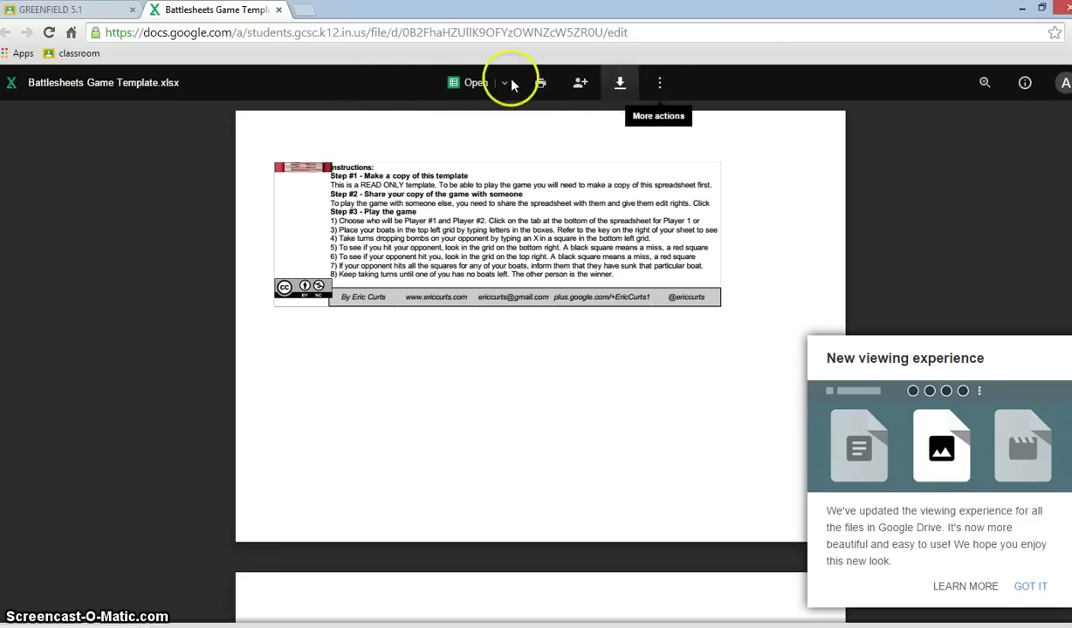
{"action": "left_click", "coordinate": [472, 83]}
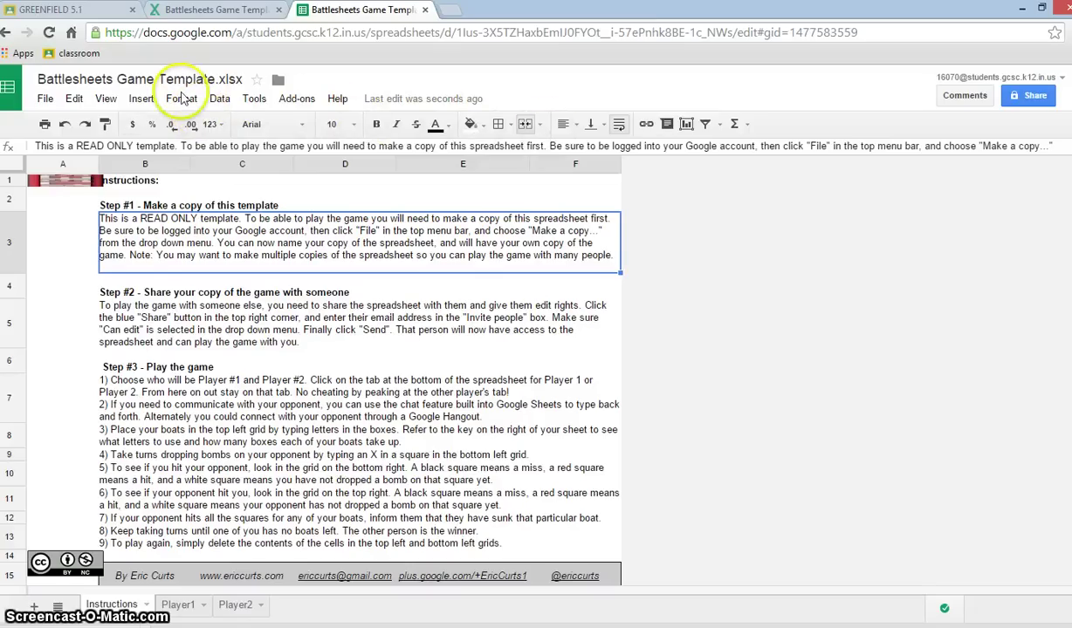
- Make a copy without the 'Copy of' prefix, named with the student's name before Battlesheets Game Template.xlsx
{"action": "left_click", "coordinate": [46, 99]}
{"action": "left_click", "coordinate": [90, 226]}
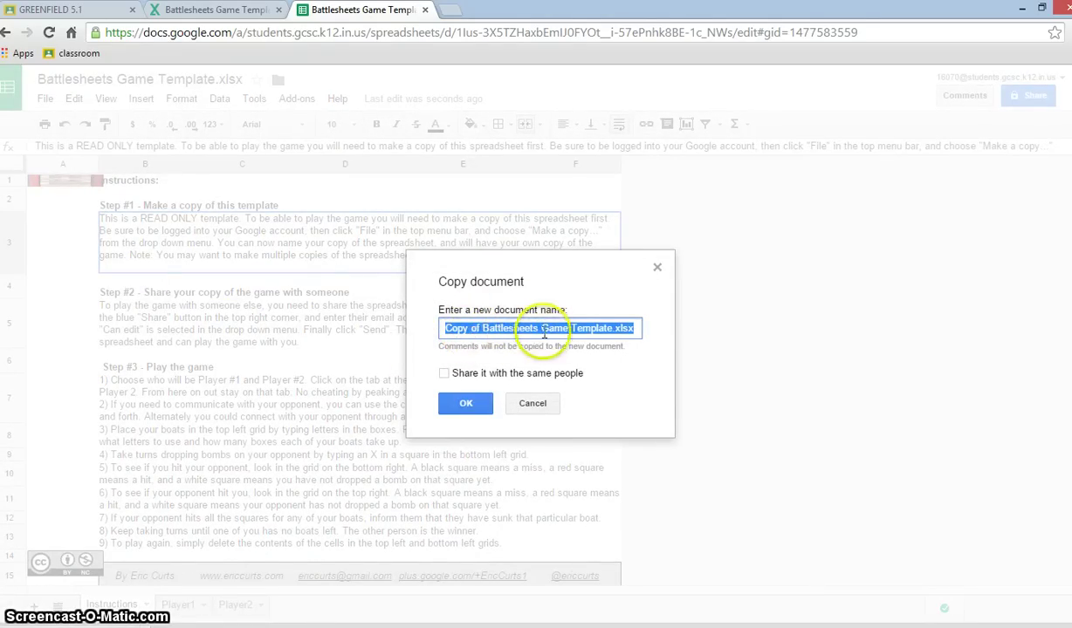
{"action": "left_click", "coordinate": [483, 328]}
{"action": "left_click", "coordinate": [447, 328]}
{"action": "key", "text": "Delete"}
{"action": "key", "text": "Delete"}
{"action": "key", "text": "Delete"}
{"action": "key", "text": "Delete"}
{"action": "key", "text": "Delete"}
{"action": "key", "text": "Delete"}
{"action": "key", "text": "Delete"}
{"action": "key", "text": "Delete"}
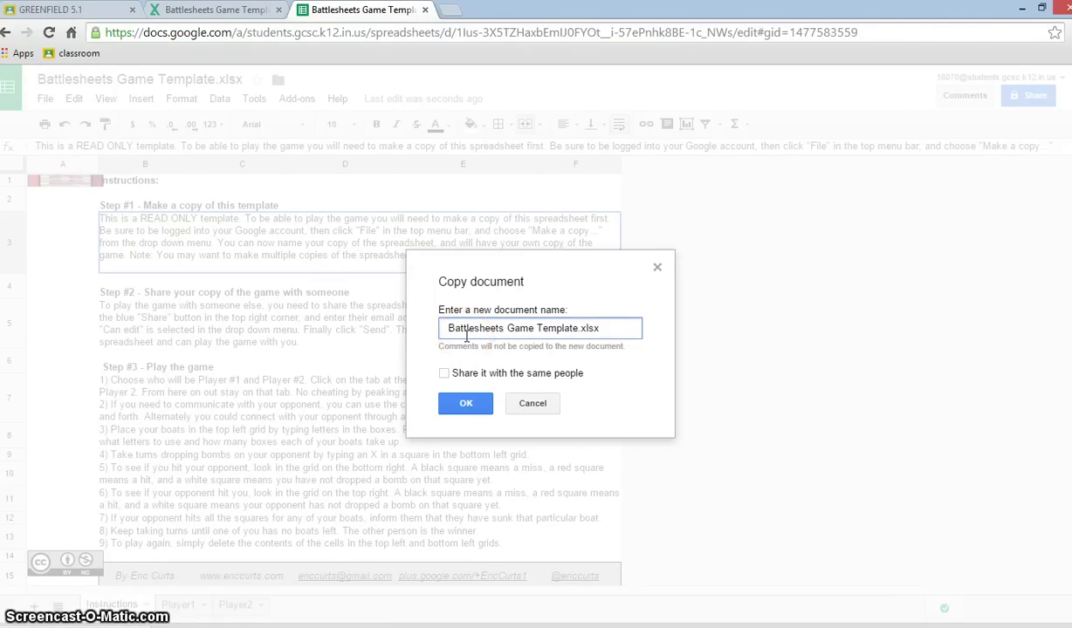
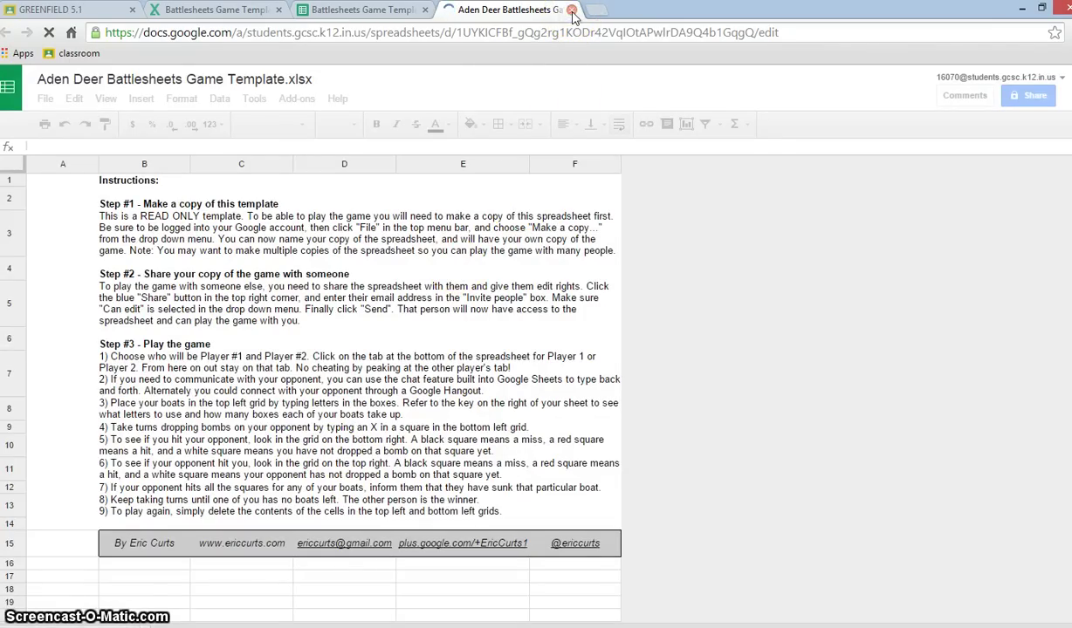
- Close the new copy, original template and Drive viewer tabs
{"action": "left_click", "coordinate": [572, 11]}
{"action": "left_click", "coordinate": [476, 408]}
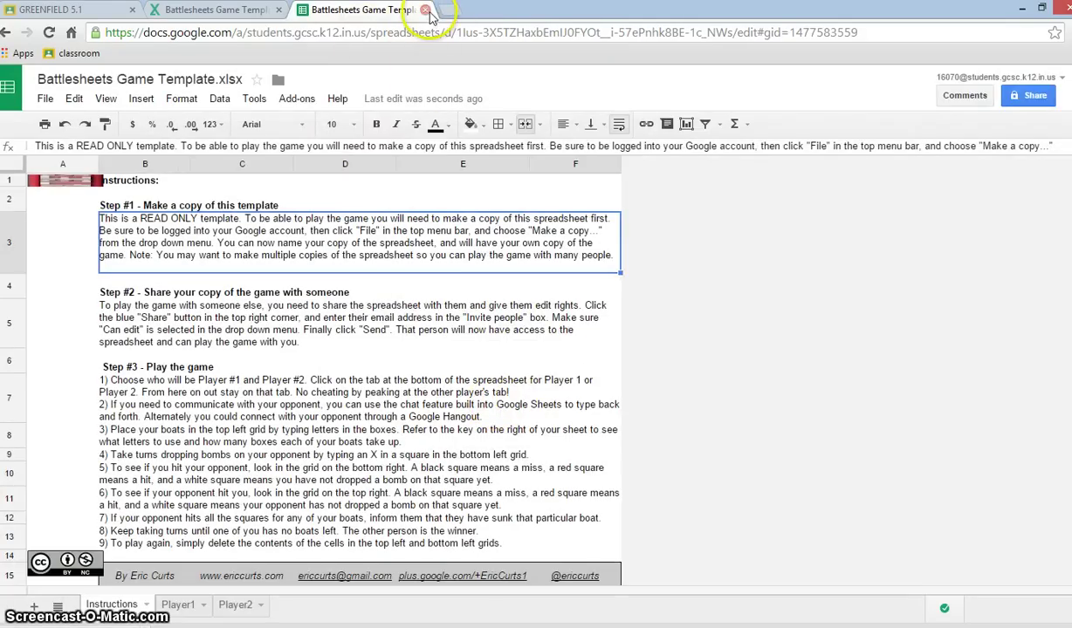
{"action": "left_click", "coordinate": [281, 12]}
{"action": "key", "text": "ctrl+w"}
- Navigate the Classroom tab to drive.google.com
{"action": "left_click", "coordinate": [316, 40]}
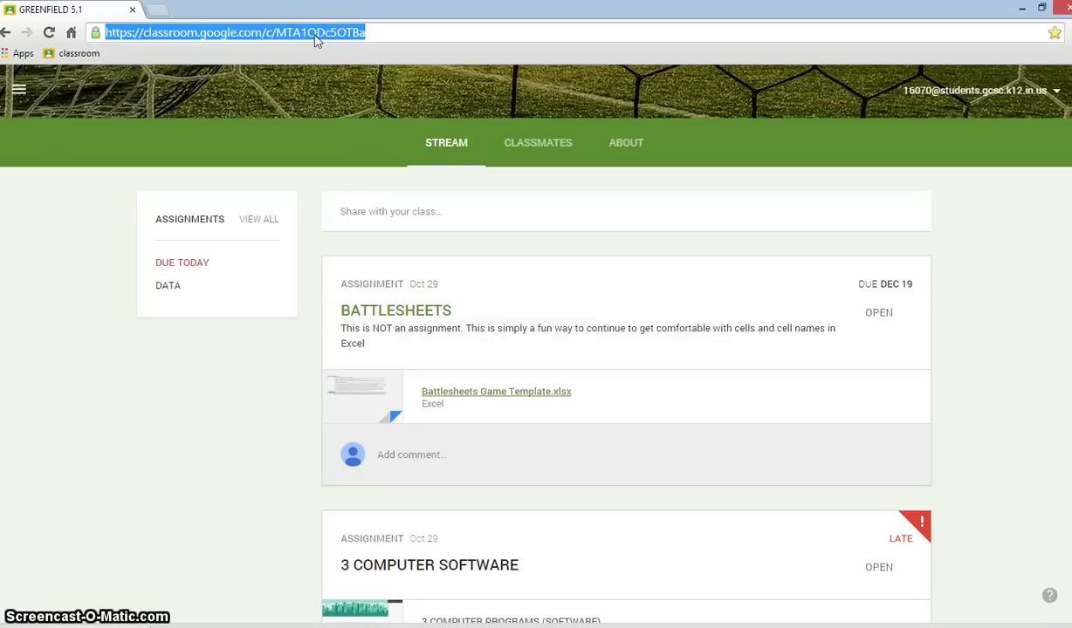
{"action": "type", "text": "drive.google.com"}
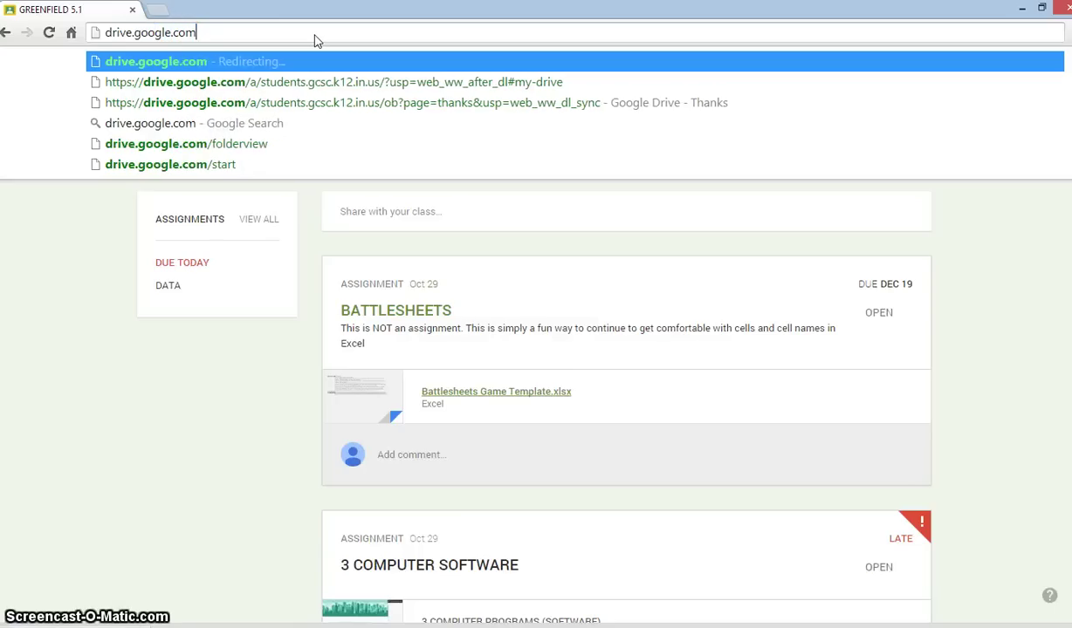
{"action": "key", "text": "Return"}
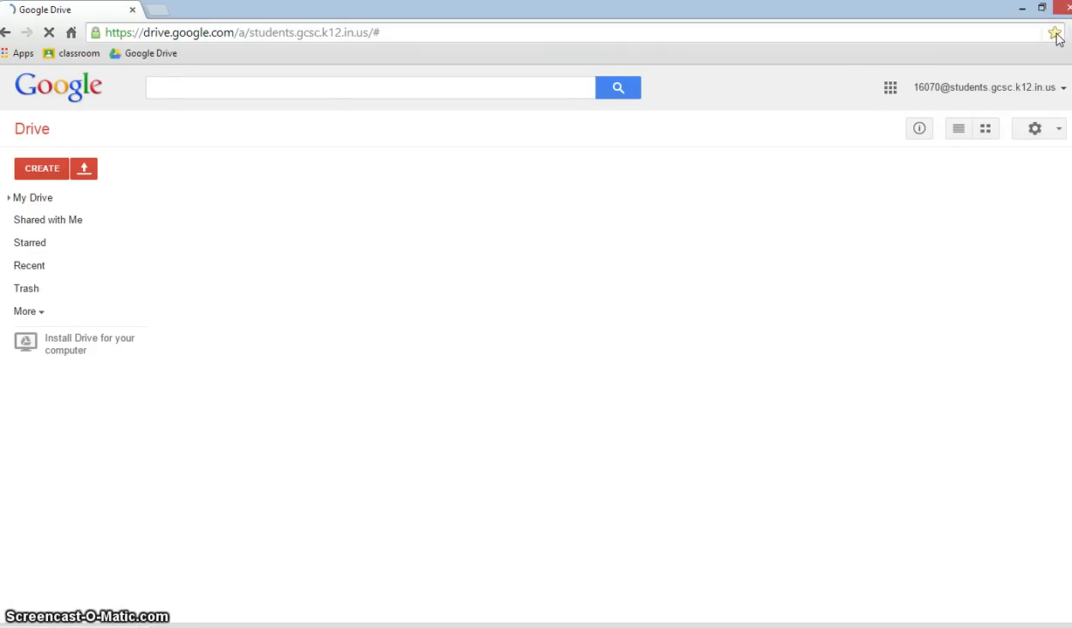
- Save the Drive bookmark, open the renamed copy from My Drive, and dismiss the activity notice
{"action": "left_click", "coordinate": [1030, 140]}
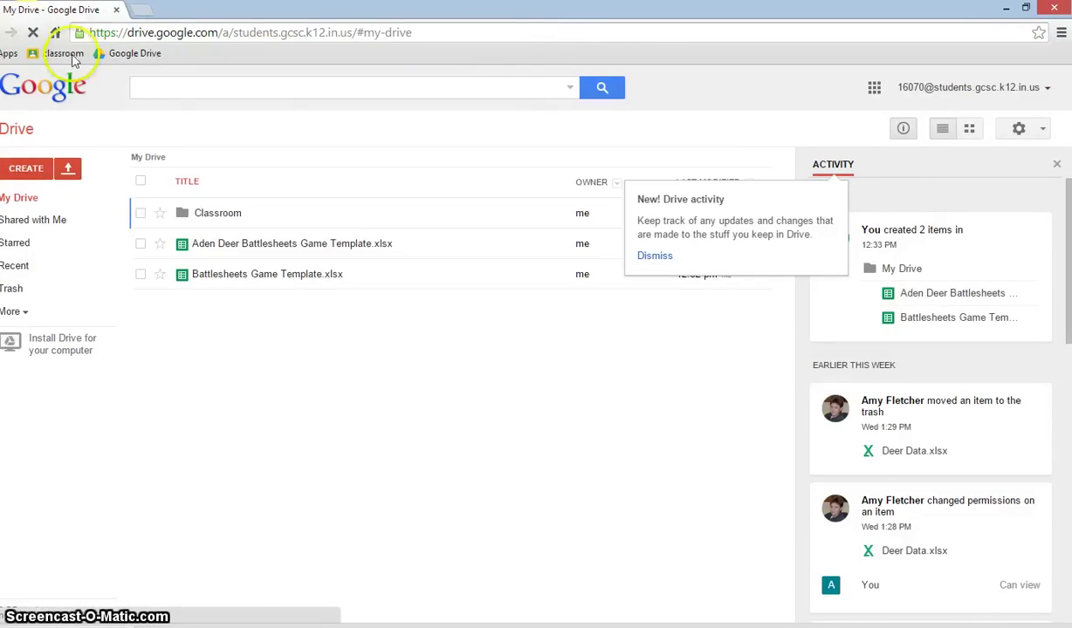
{"action": "left_click", "coordinate": [230, 281]}
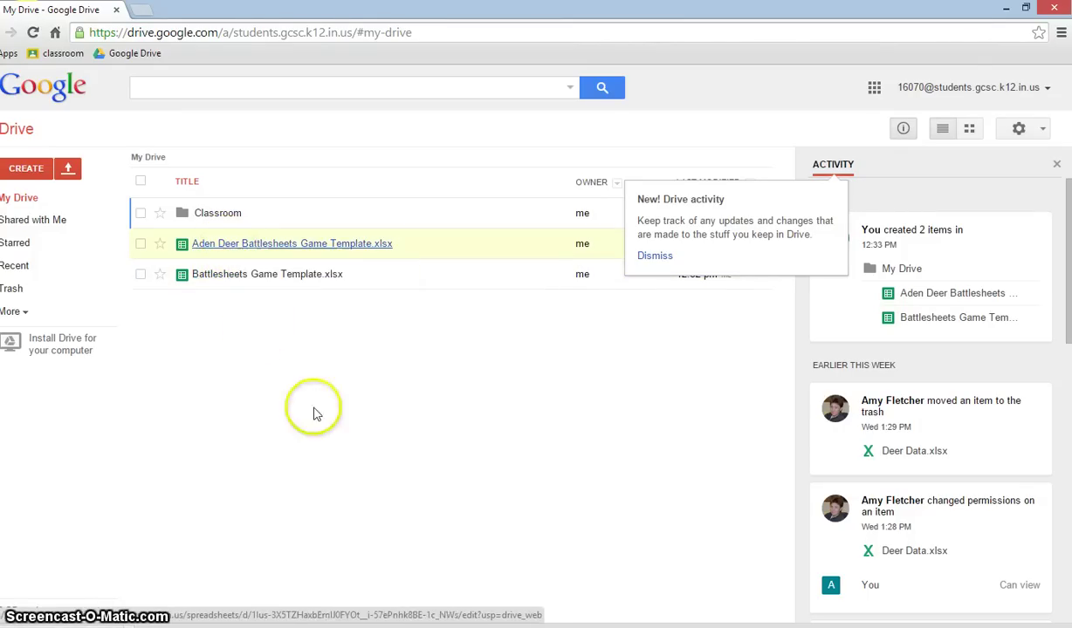
{"action": "left_click", "coordinate": [654, 256]}
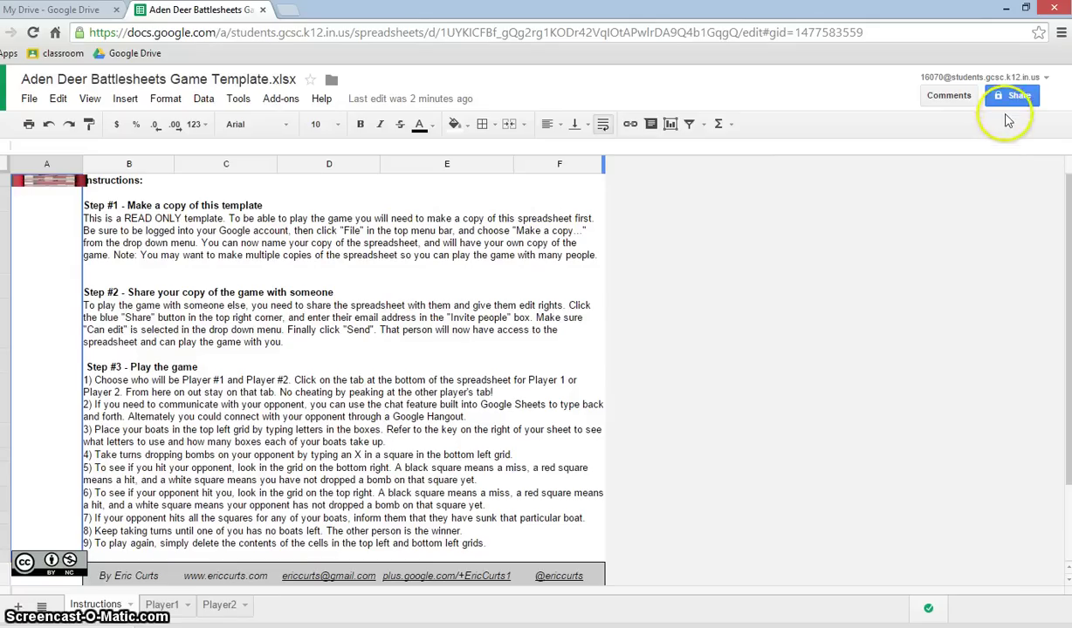
- Share the copy with a classmate chosen from the suggestions, keeping Can edit access
{"action": "left_click", "coordinate": [1013, 98]}
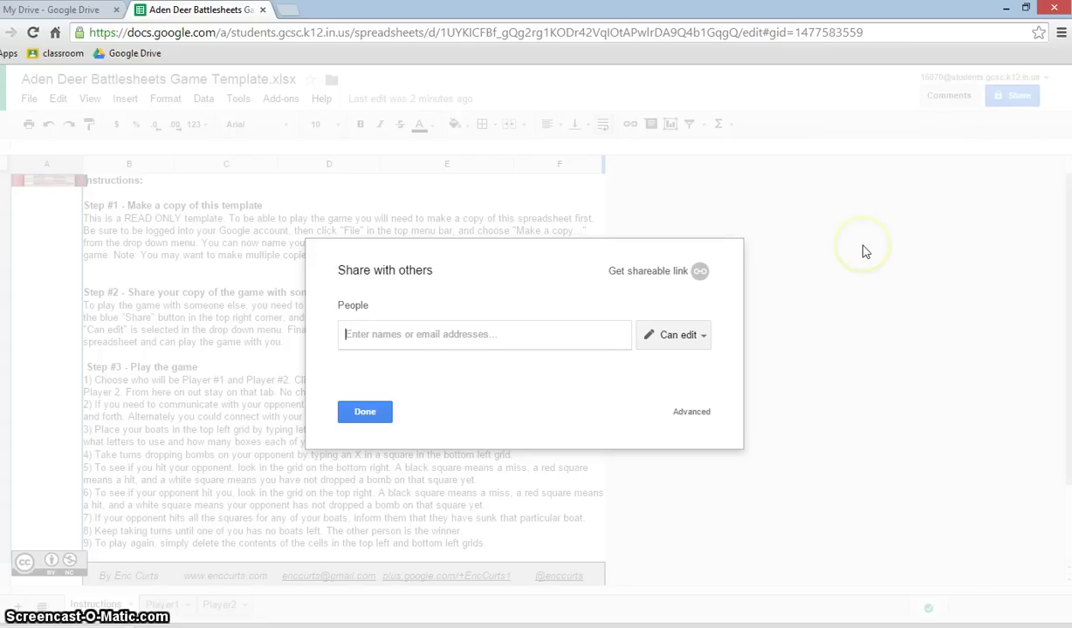
{"action": "type", "text": "Car"}
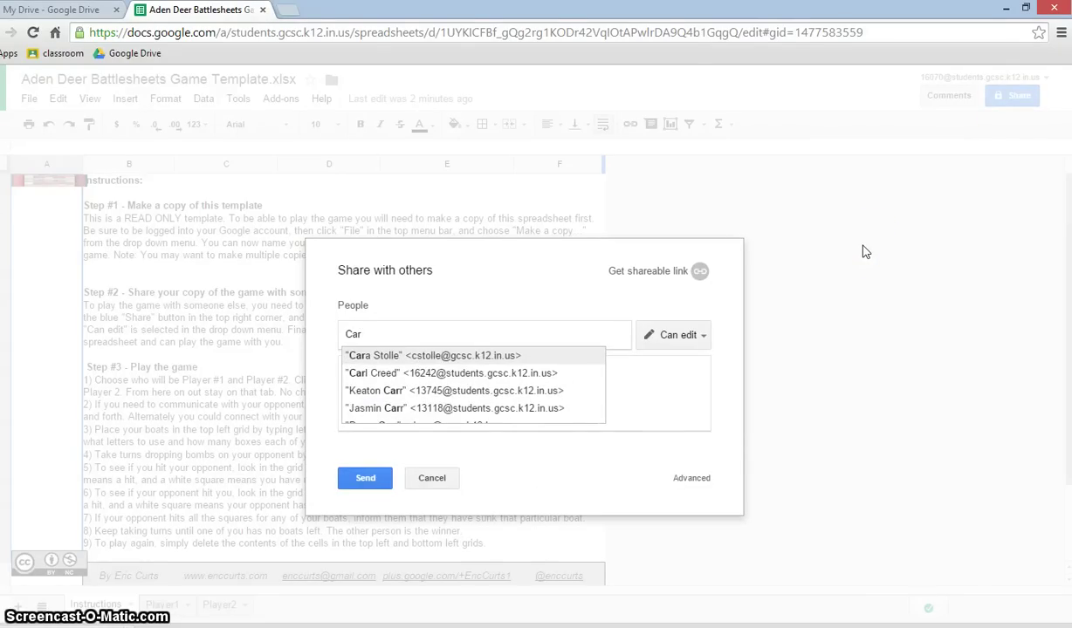
{"action": "type", "text": "ly"}
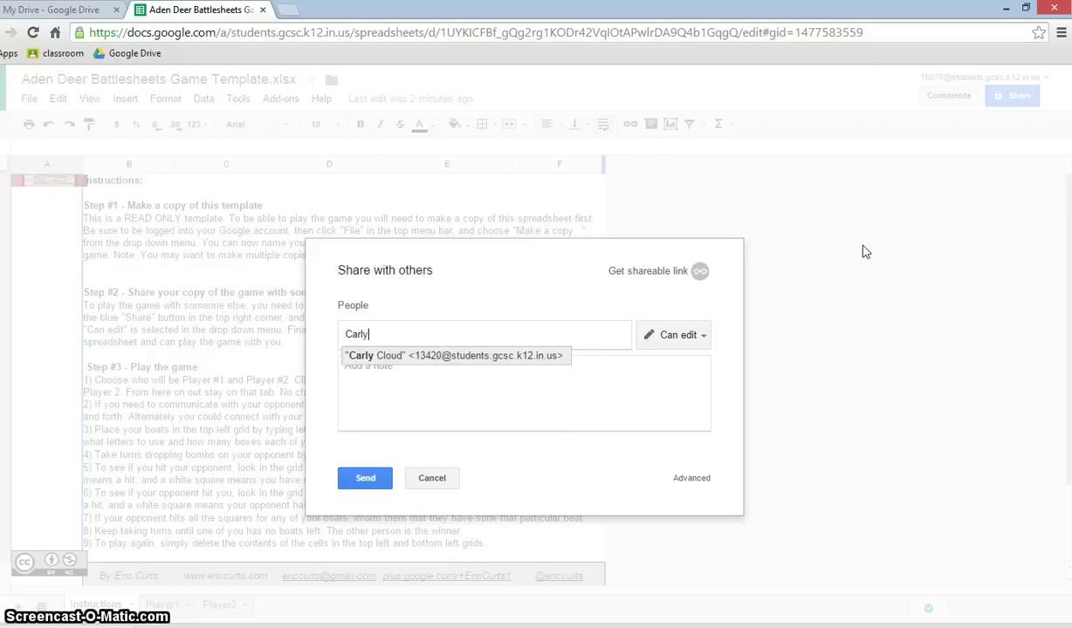
{"action": "left_click", "coordinate": [387, 358]}
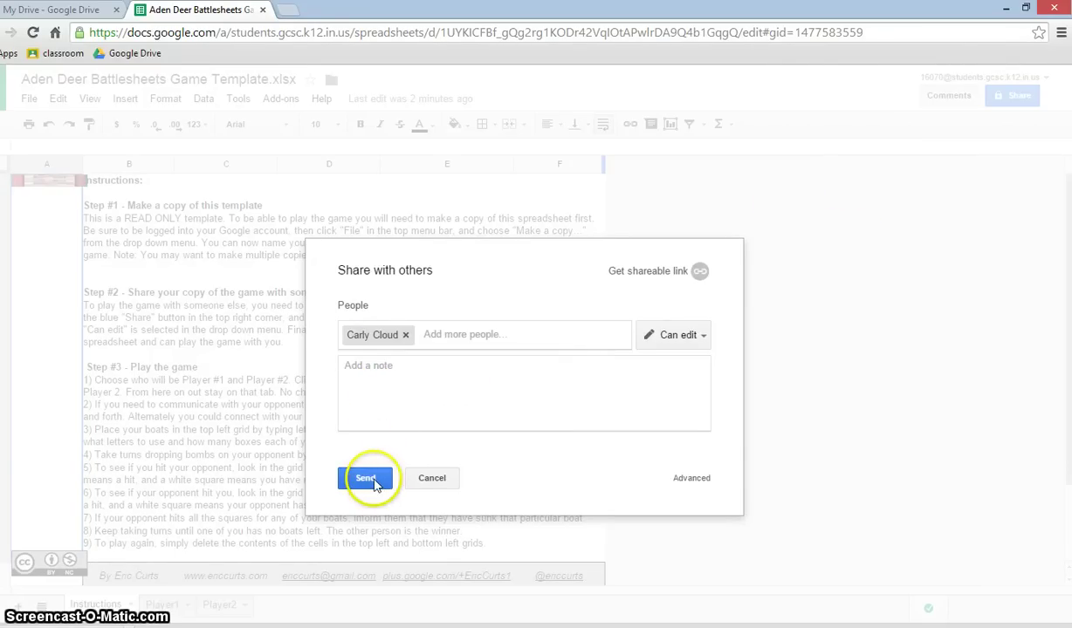
{"action": "left_click", "coordinate": [372, 481]}
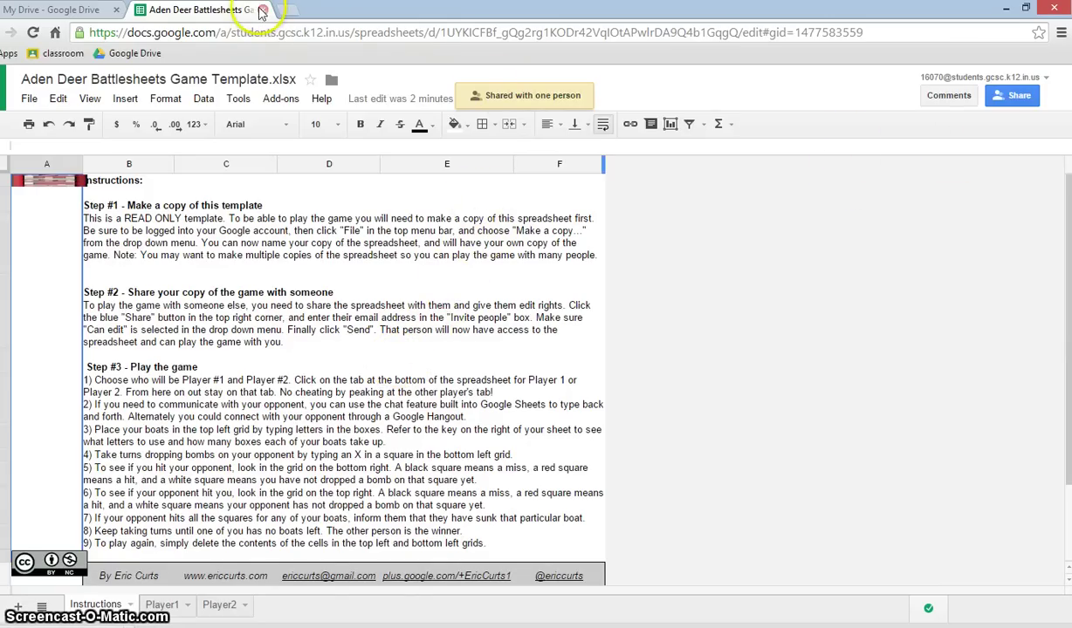
- Go back to the My Drive file list using the Google Drive bookmark
{"action": "left_click", "coordinate": [140, 55]}
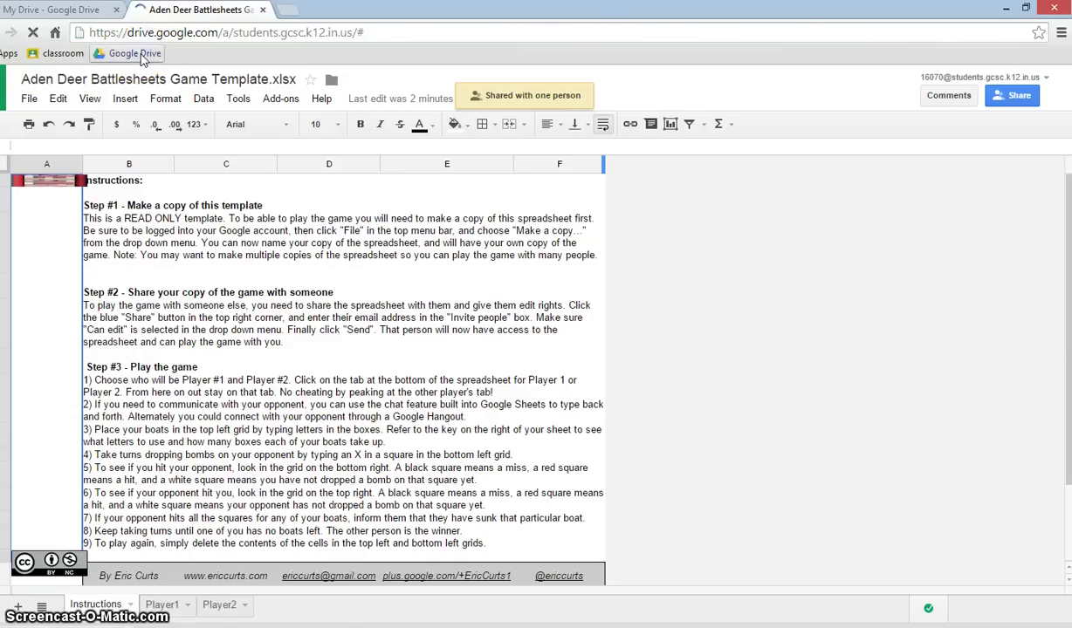